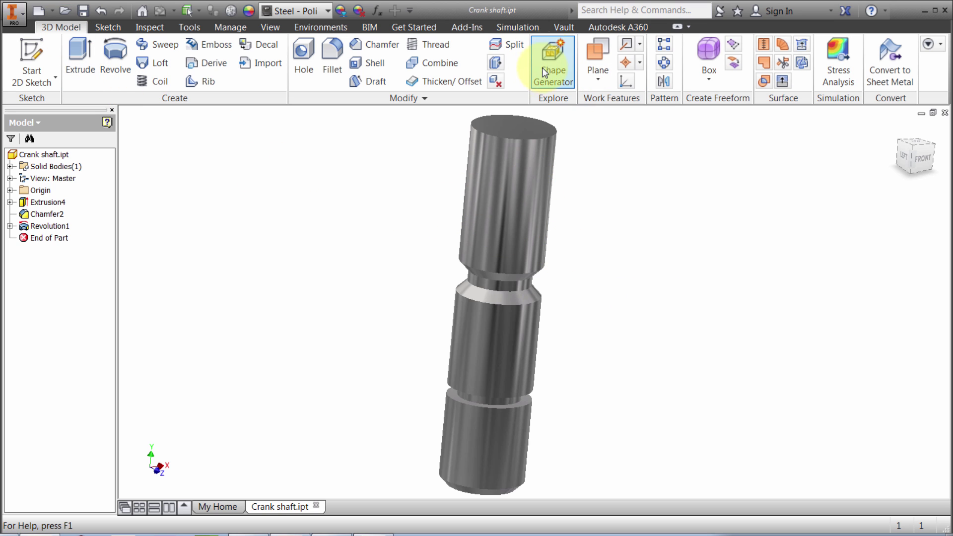
Start a Shape Generator study for the crank shaft and dismiss the introduction.
{"action": "left_click", "coordinate": [552, 58]}
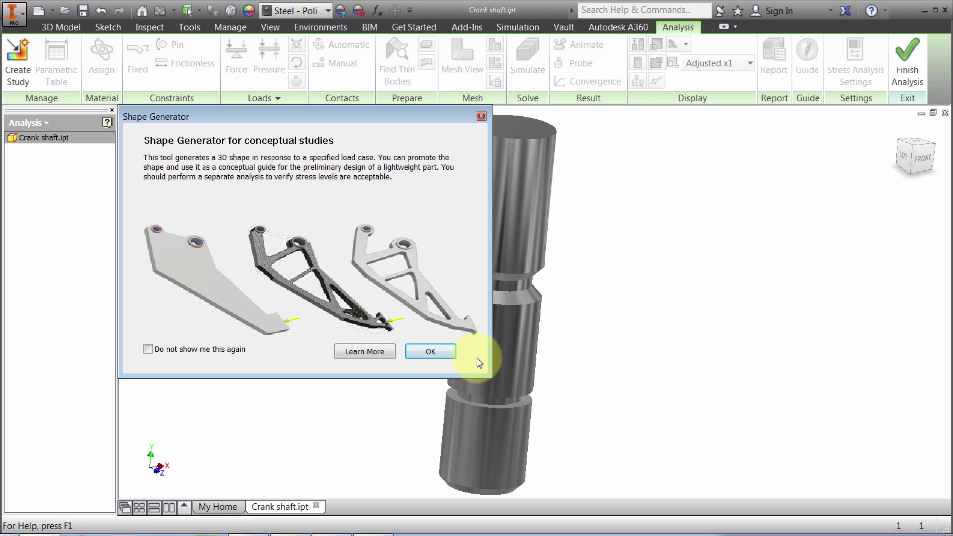
{"action": "left_click", "coordinate": [429, 348]}
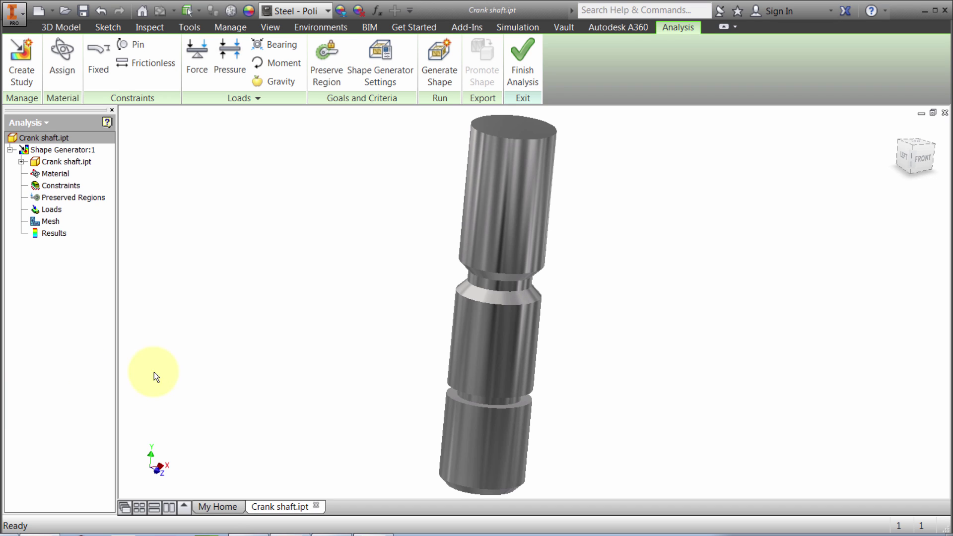
{"action": "left_click", "coordinate": [60, 69]}
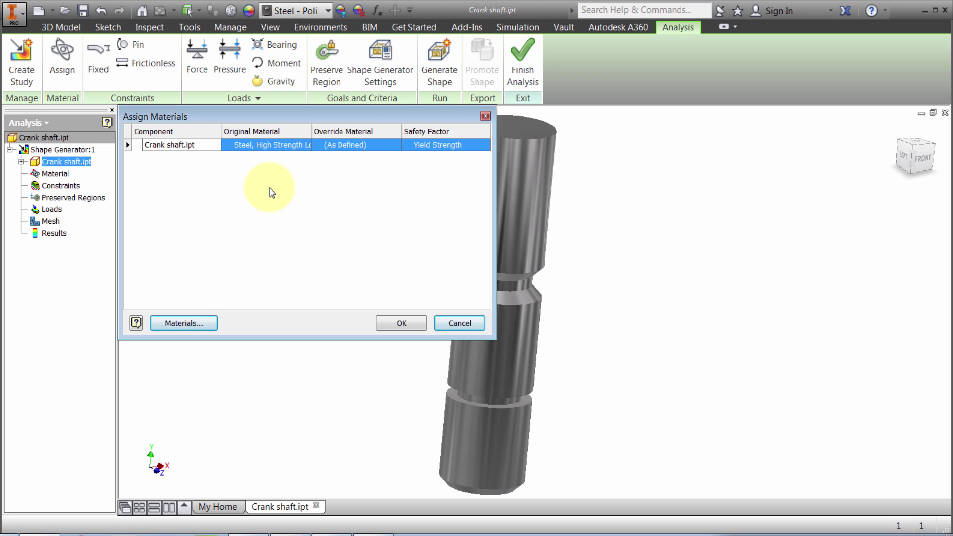
{"action": "left_click", "coordinate": [352, 147]}
{"action": "left_click", "coordinate": [366, 145]}
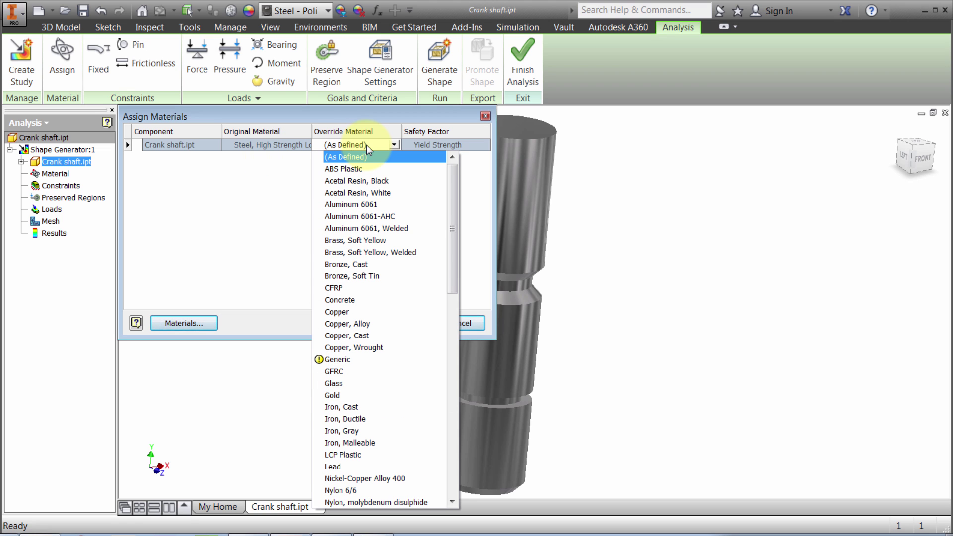
{"action": "left_click", "coordinate": [236, 202]}
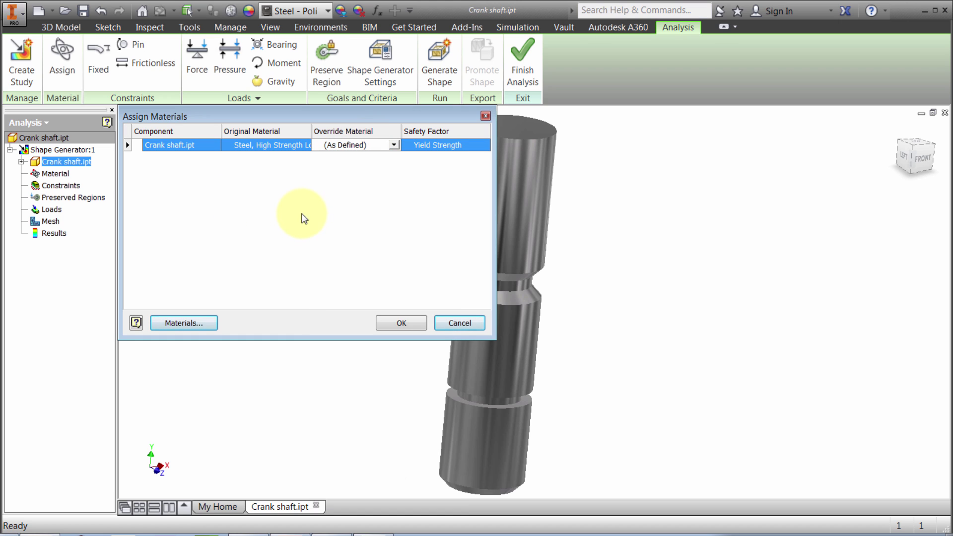
{"action": "left_click", "coordinate": [452, 326]}
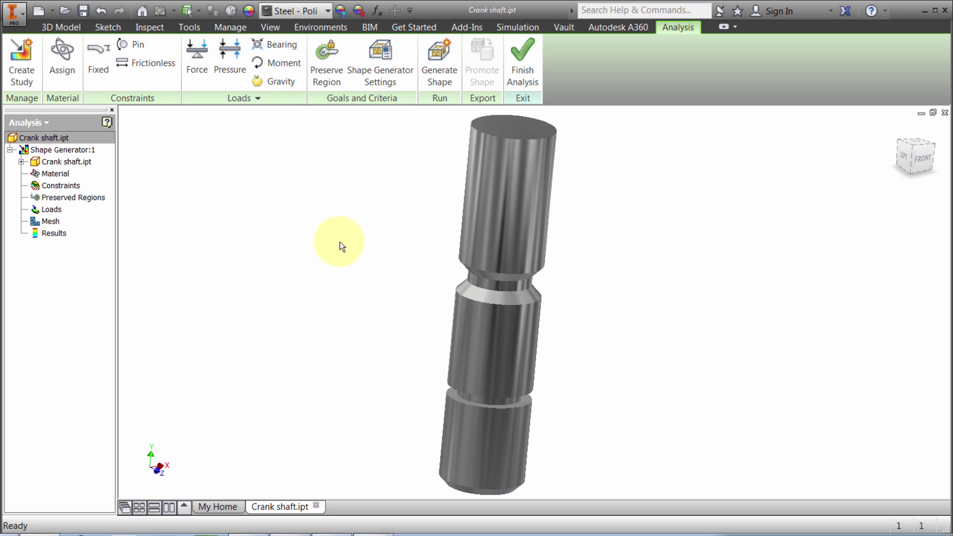
Apply a fixed constraint to the chamfered lower end of the crank shaft.
{"action": "middle_click_drag", "start_coordinate": [410, 301], "coordinate": [405, 260], "text": "shift"}
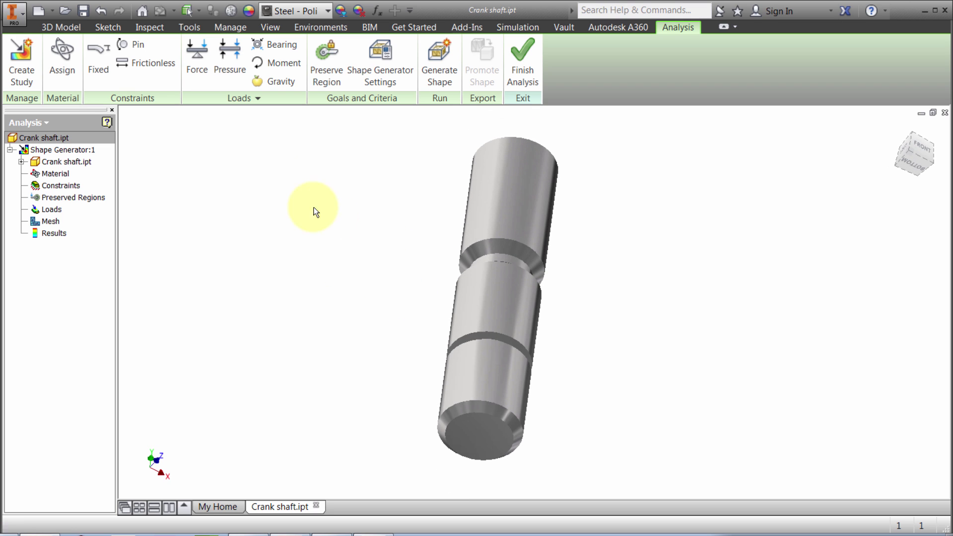
{"action": "left_click", "coordinate": [99, 57]}
{"action": "left_click", "coordinate": [473, 434]}
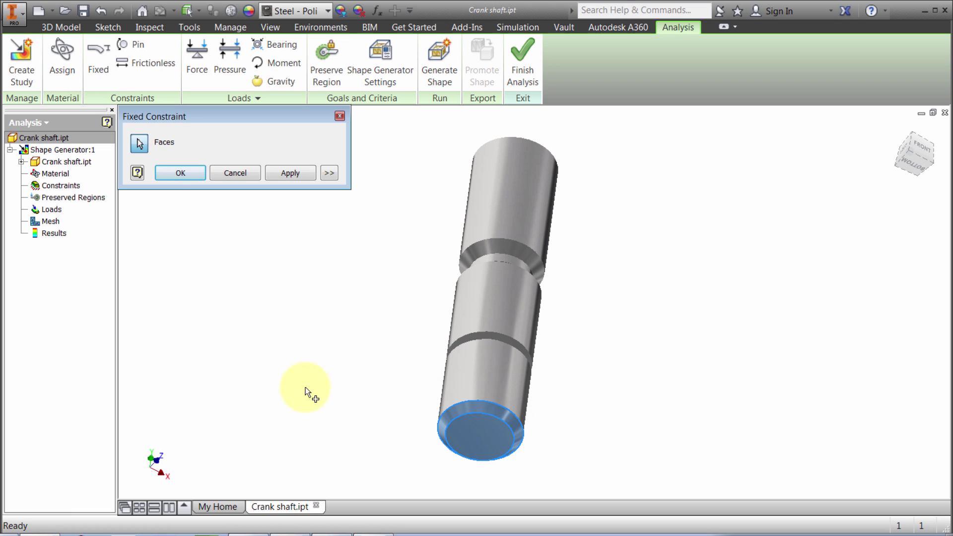
{"action": "left_click", "coordinate": [184, 171]}
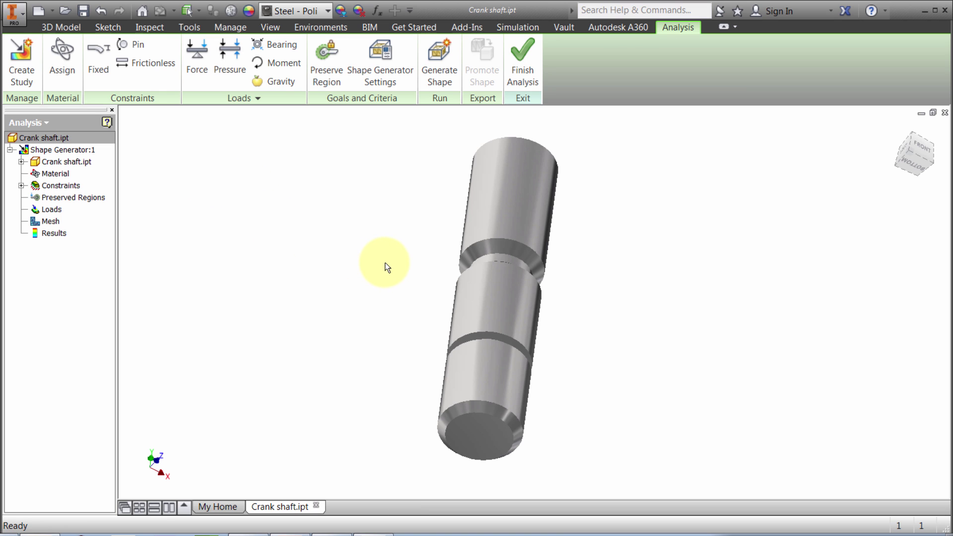
Place a force load on the shaft's flat upper end face with a magnitude of 1000 N.
{"action": "middle_click_drag", "start_coordinate": [385, 264], "coordinate": [361, 312], "text": "shift"}
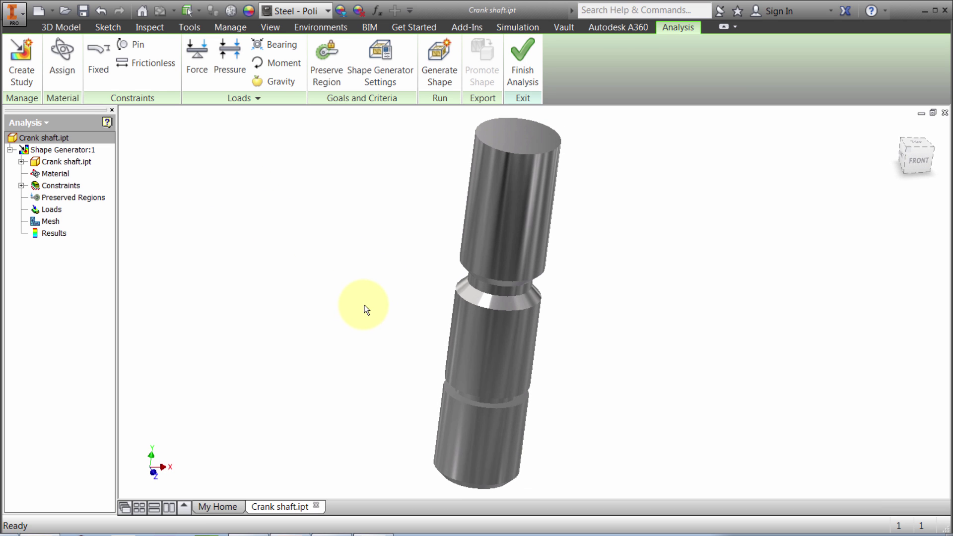
{"action": "left_click", "coordinate": [202, 74]}
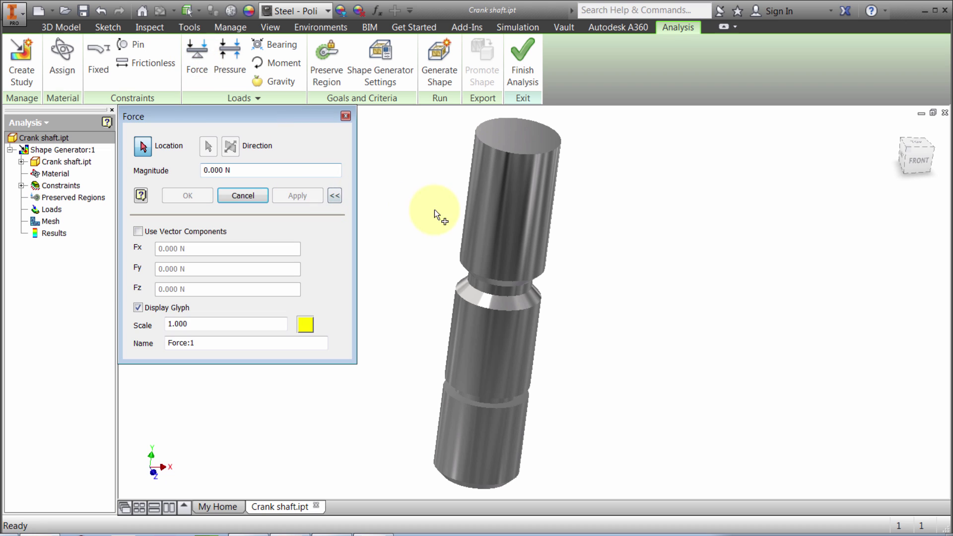
{"action": "left_click", "coordinate": [477, 149]}
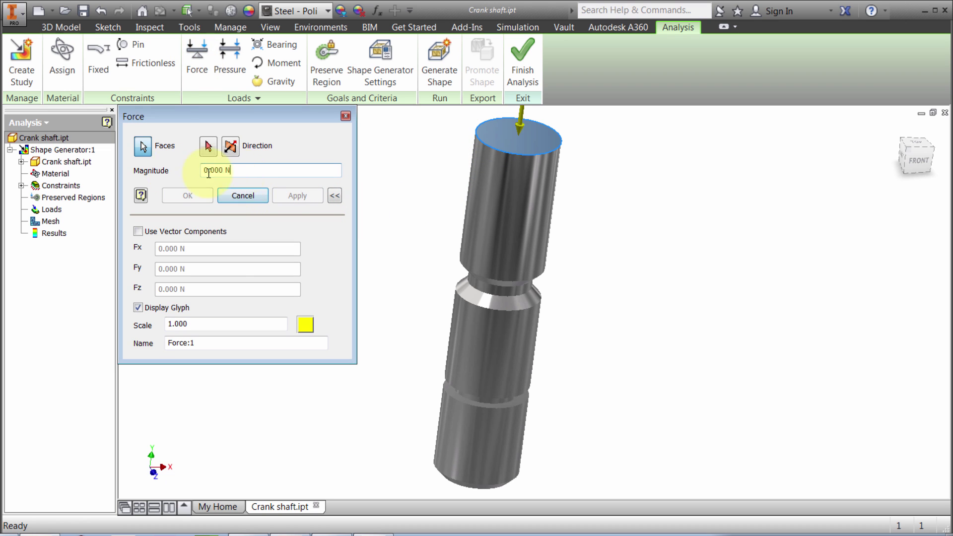
{"action": "type", "text": "1000"}
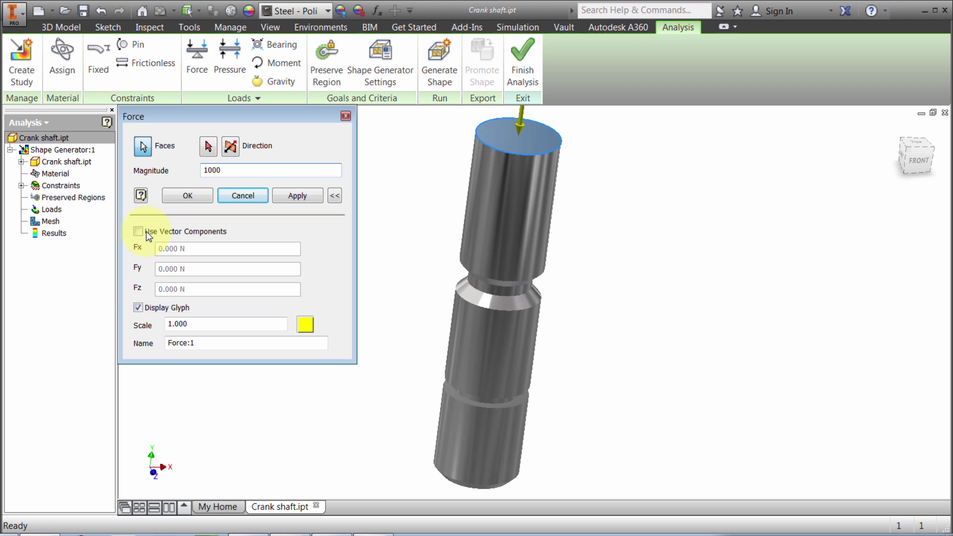
Redefine the force by vector components, with Fx 300 N and Fy -700 N, and create the load.
{"action": "left_click", "coordinate": [210, 230]}
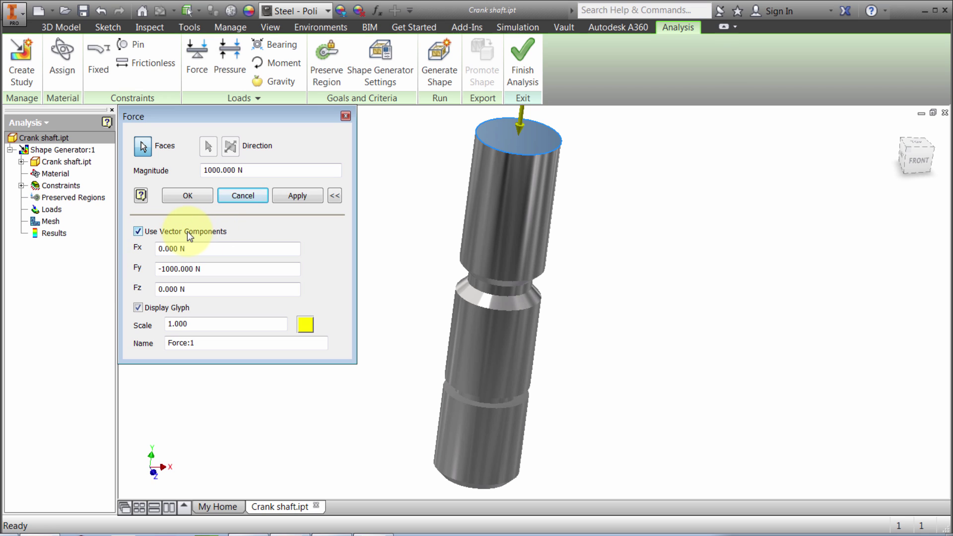
{"action": "left_click", "coordinate": [187, 231]}
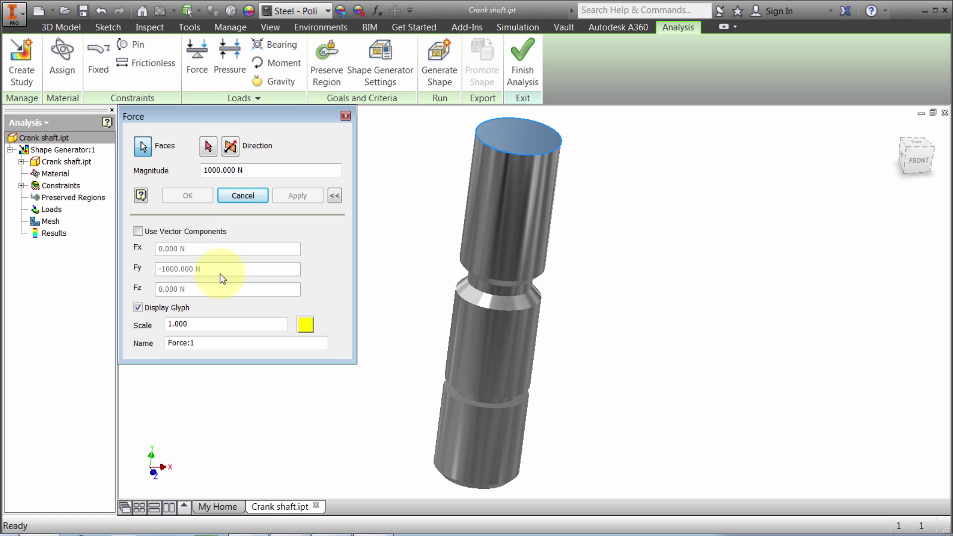
{"action": "left_click", "coordinate": [187, 233]}
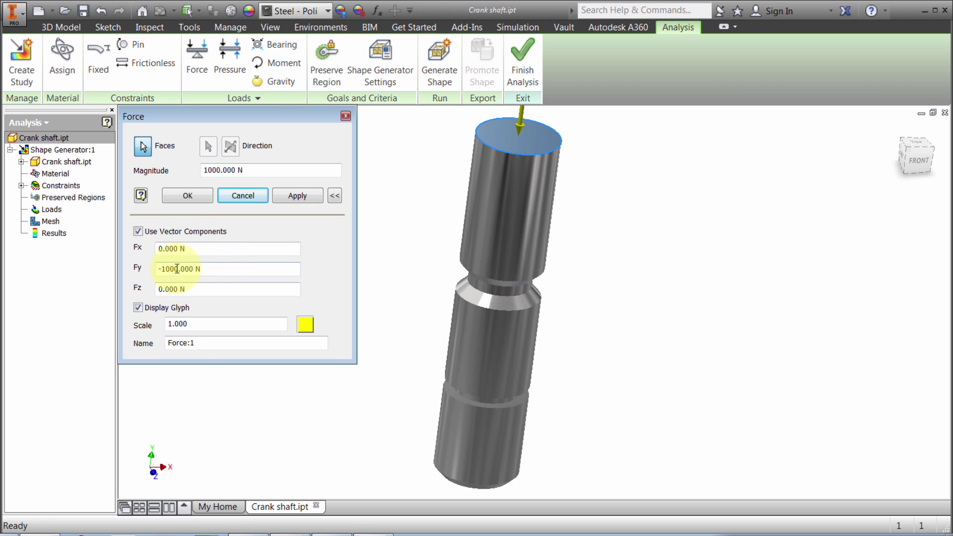
{"action": "key", "text": "Delete"}
{"action": "key", "text": "Delete"}
{"action": "key", "text": "Delete"}
{"action": "key", "text": "Delete"}
{"action": "key", "text": "ctrl+a"}
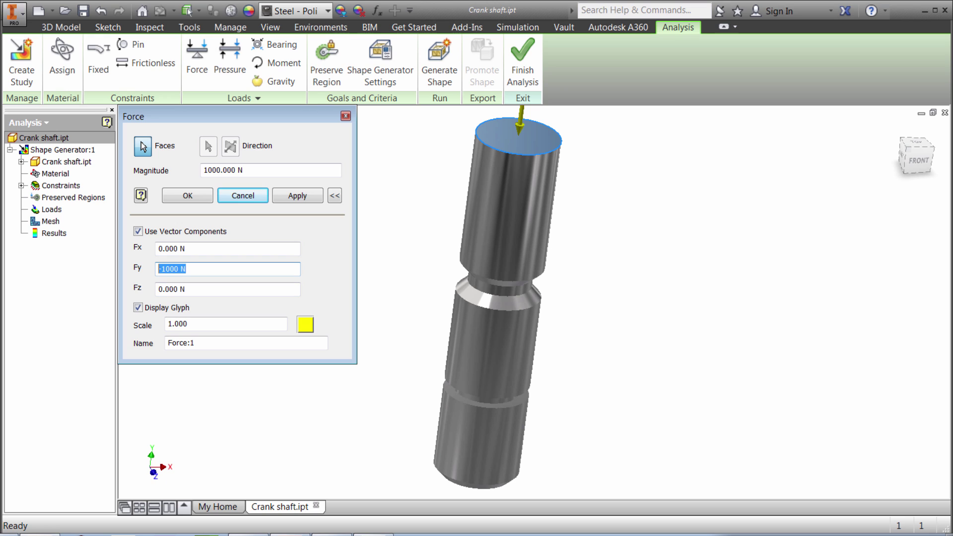
{"action": "type", "text": "-700"}
{"action": "left_click", "coordinate": [209, 248]}
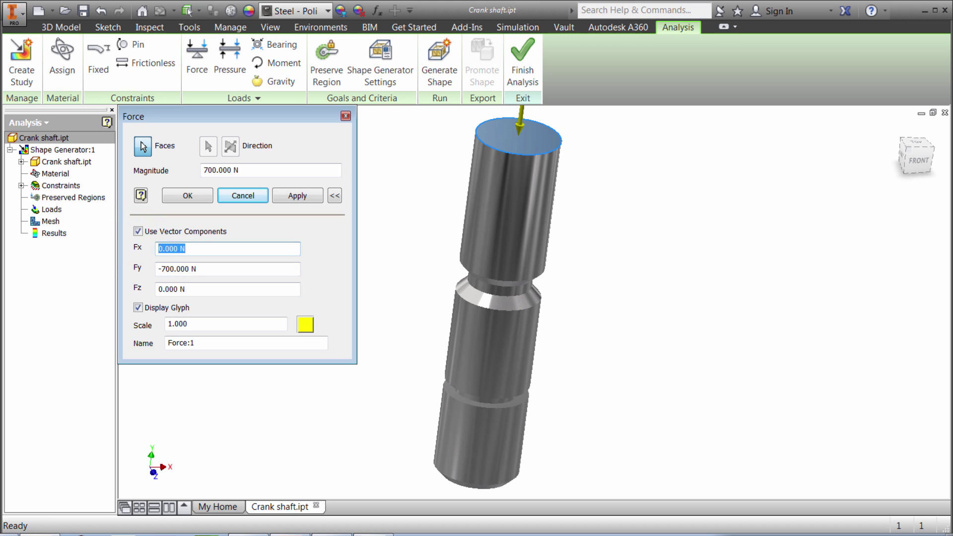
{"action": "type", "text": "300"}
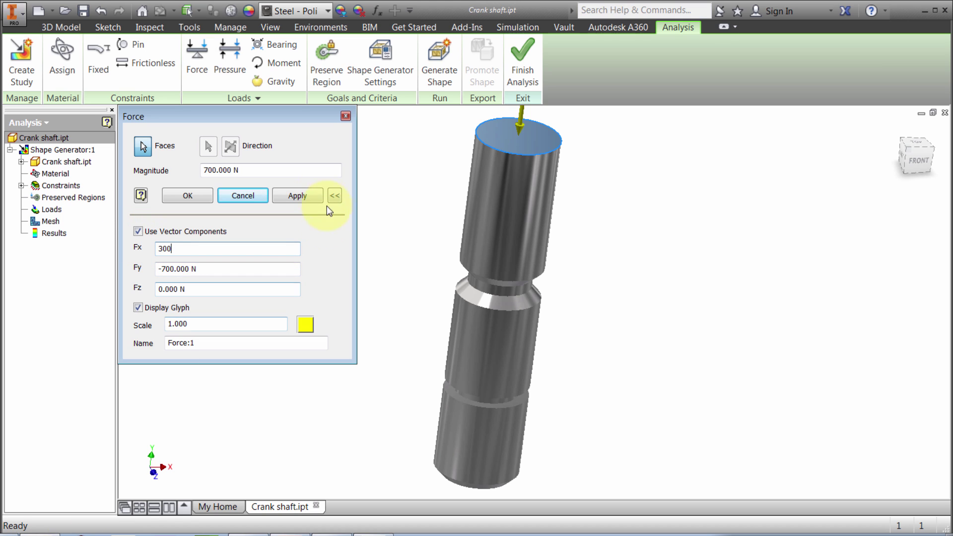
{"action": "left_click", "coordinate": [241, 269]}
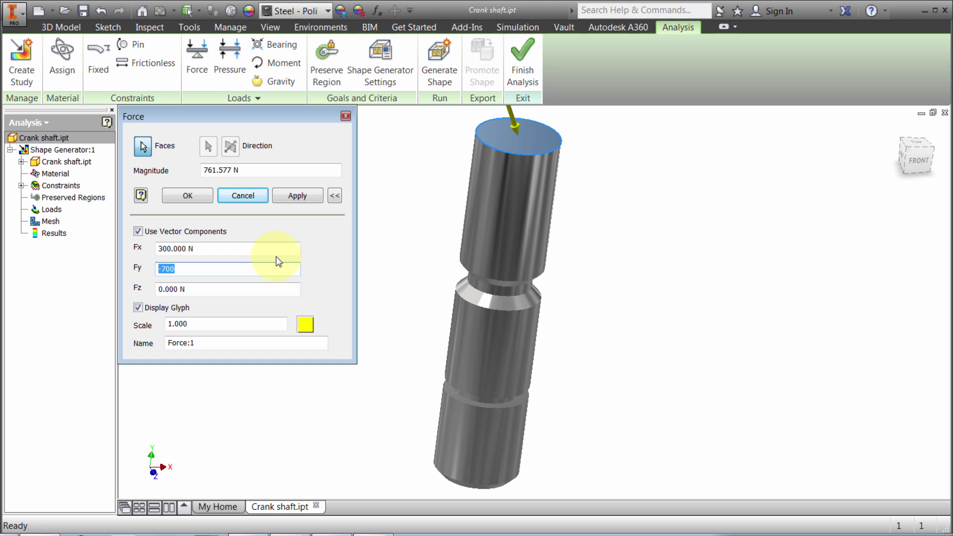
{"action": "left_click", "coordinate": [199, 196]}
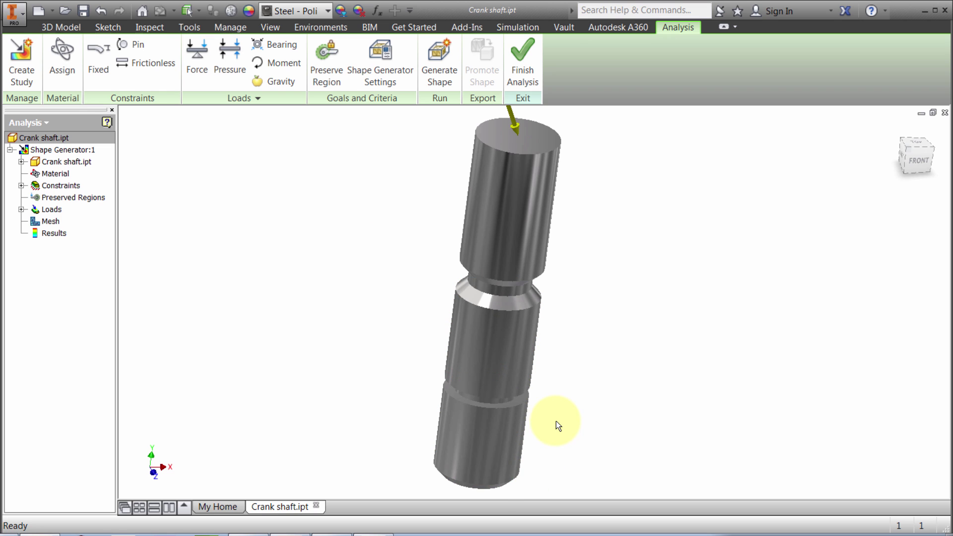
Preserve a cylindrical region at the shaft's lower groove face, keeping the proposed dimensions and center point.
{"action": "middle_click_drag", "start_coordinate": [556, 420], "coordinate": [557, 400], "text": "shift"}
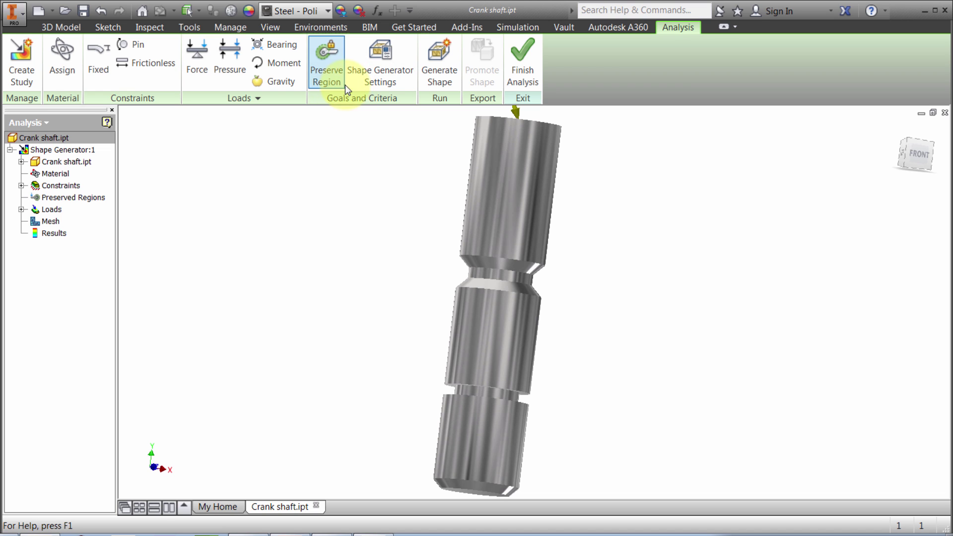
{"action": "left_click", "coordinate": [341, 56]}
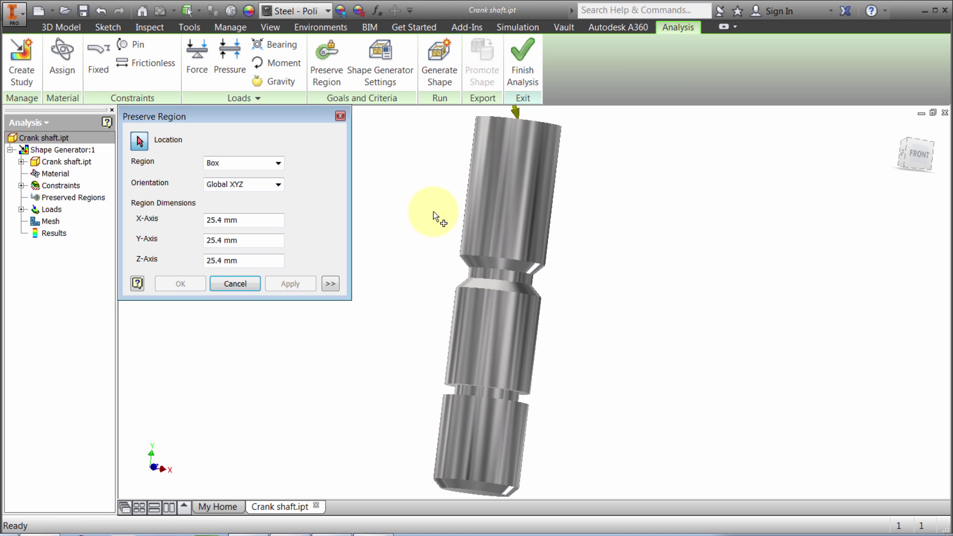
{"action": "left_click", "coordinate": [481, 393]}
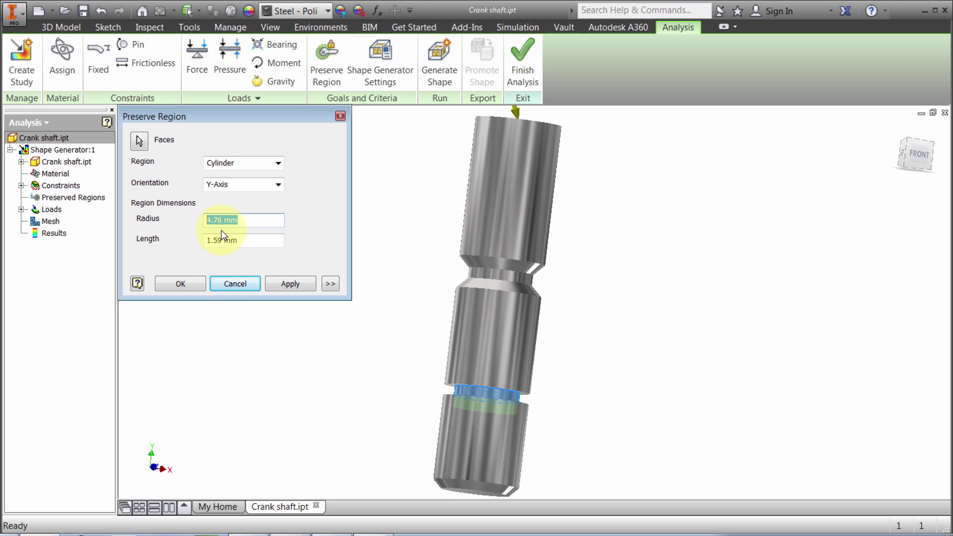
{"action": "left_click", "coordinate": [330, 284]}
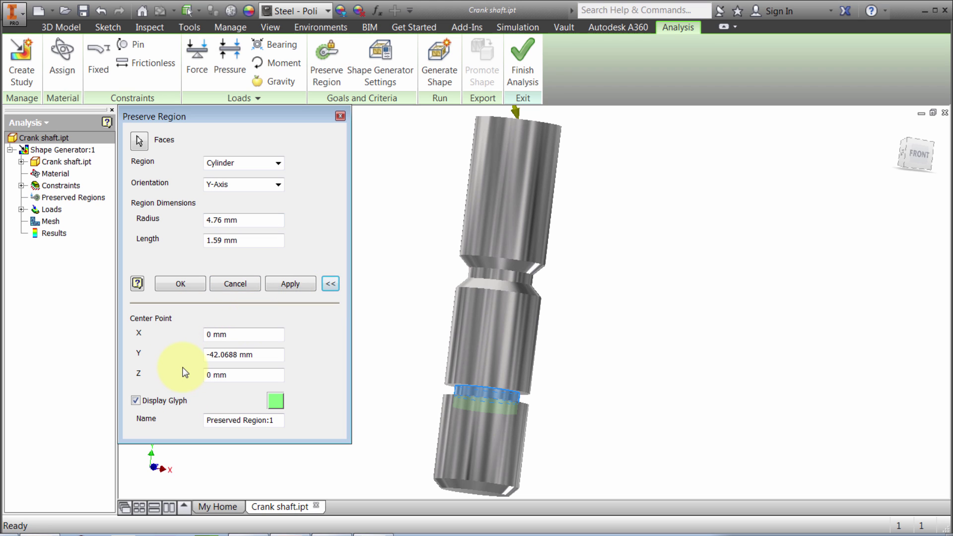
{"action": "left_click", "coordinate": [180, 284]}
{"action": "key", "text": "F2"}
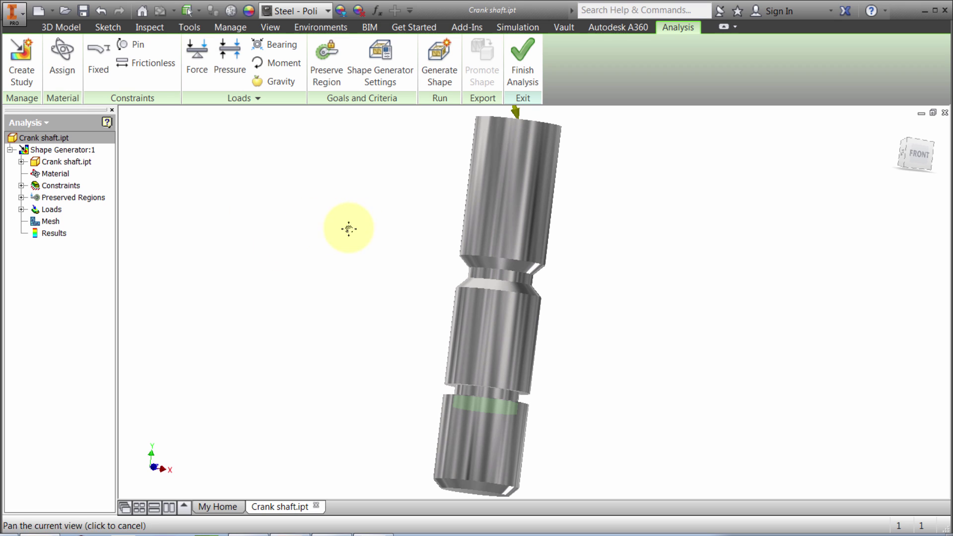
{"action": "left_click_drag", "start_coordinate": [346, 228], "coordinate": [342, 232]}
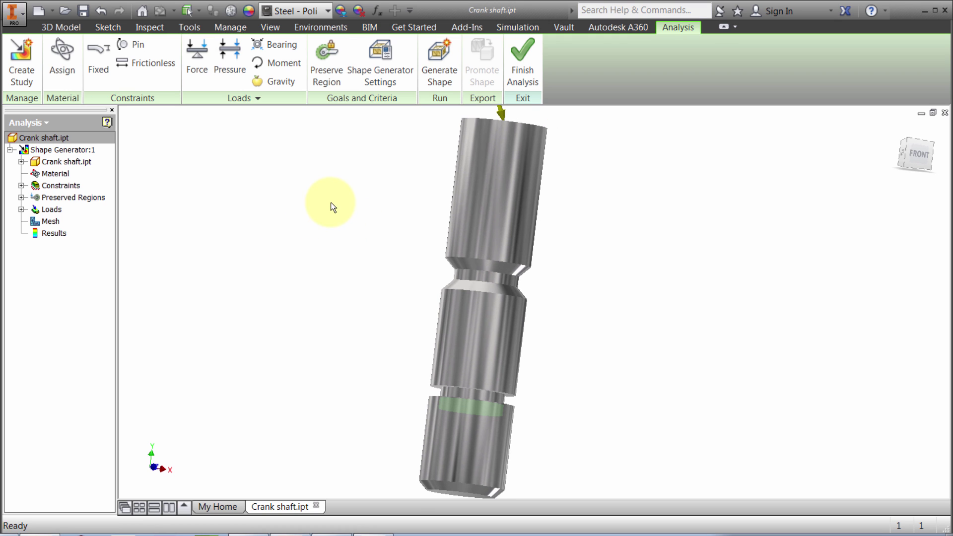
{"action": "key", "text": "F2"}
{"action": "left_click_drag", "start_coordinate": [362, 194], "coordinate": [347, 174]}
{"action": "key", "text": "F2"}
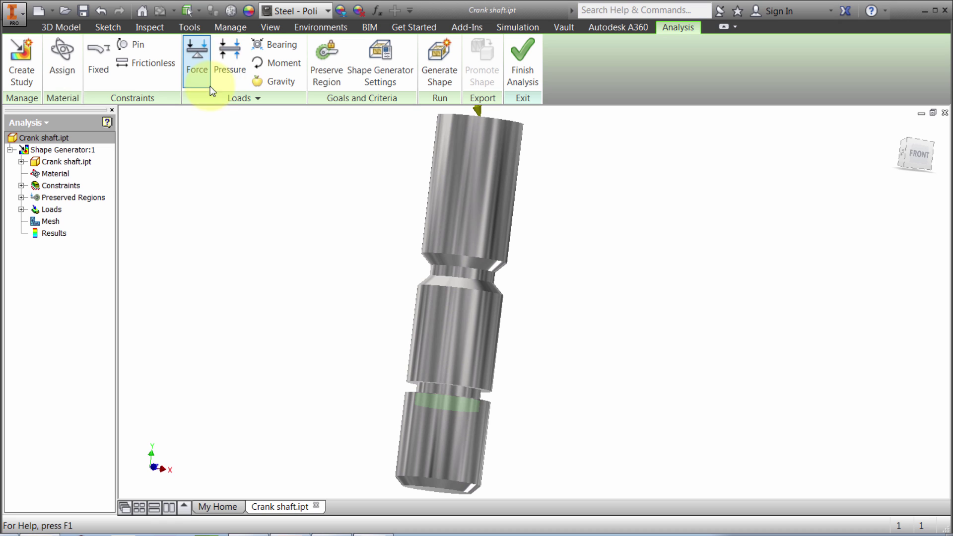
{"action": "left_click", "coordinate": [240, 99]}
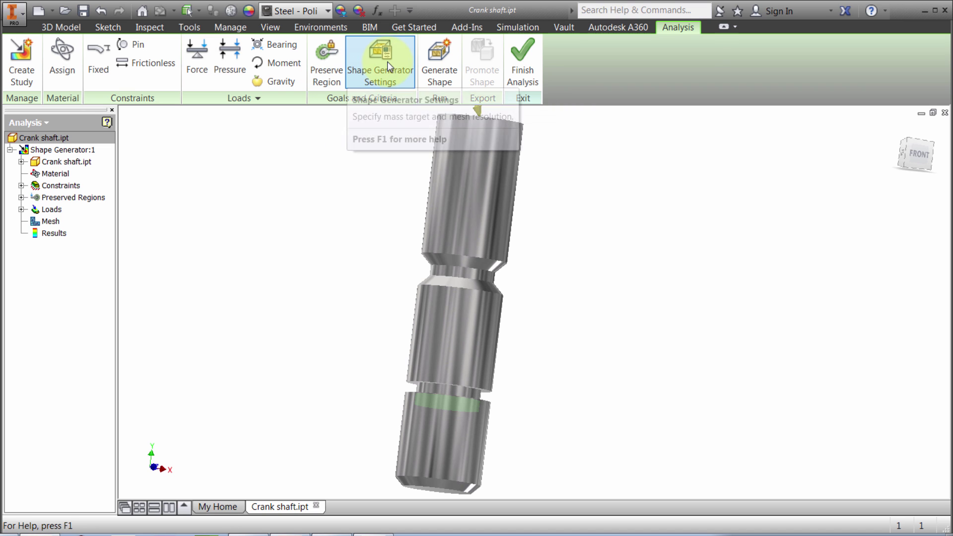
Set the Shape Generator mass reduction to 20% and the mesh resolution to 2.
{"action": "left_click", "coordinate": [387, 80]}
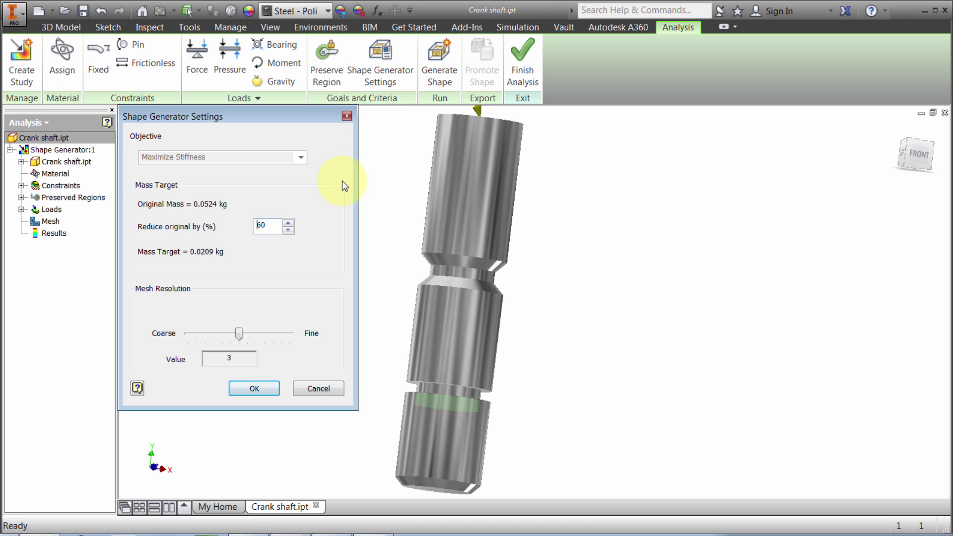
{"action": "double_click", "coordinate": [267, 226]}
{"action": "type", "text": "20"}
{"action": "left_click_drag", "start_coordinate": [240, 335], "coordinate": [255, 340]}
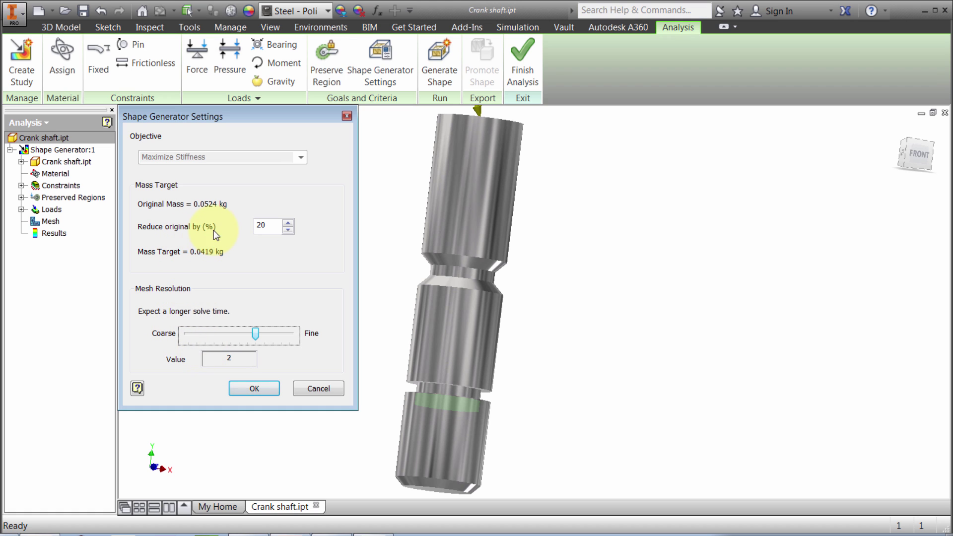
{"action": "left_click", "coordinate": [251, 388]}
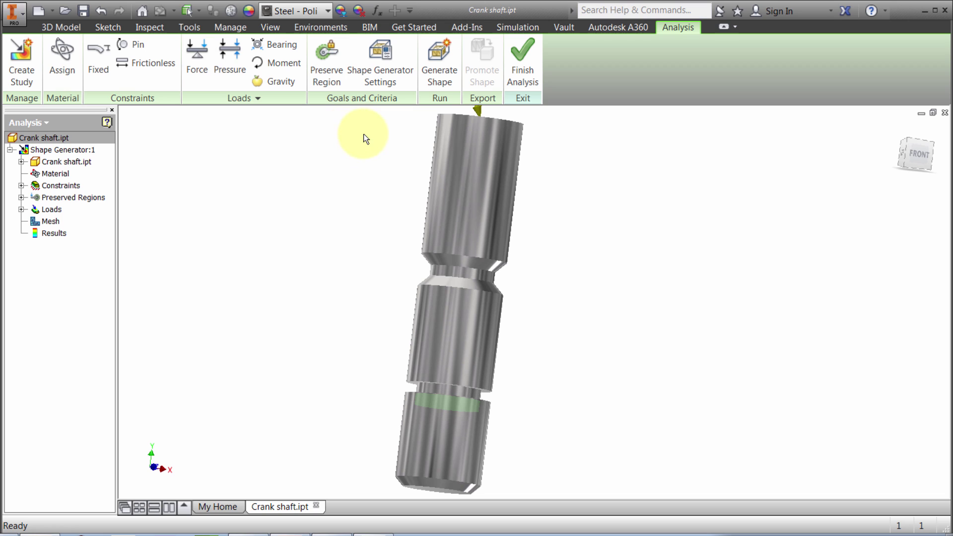
Run the Generate Shape study for the crank shaft's current configuration.
{"action": "left_click", "coordinate": [438, 69]}
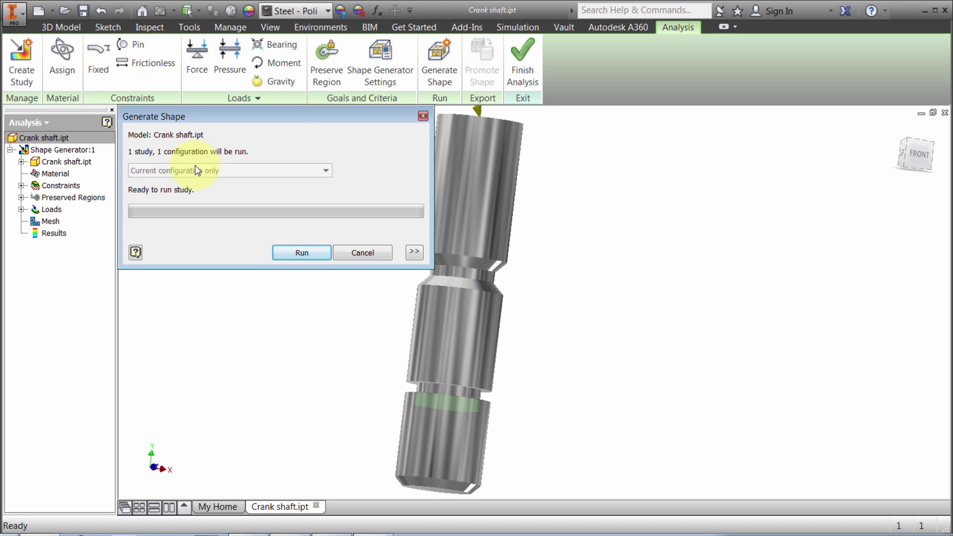
{"action": "left_click", "coordinate": [288, 252]}
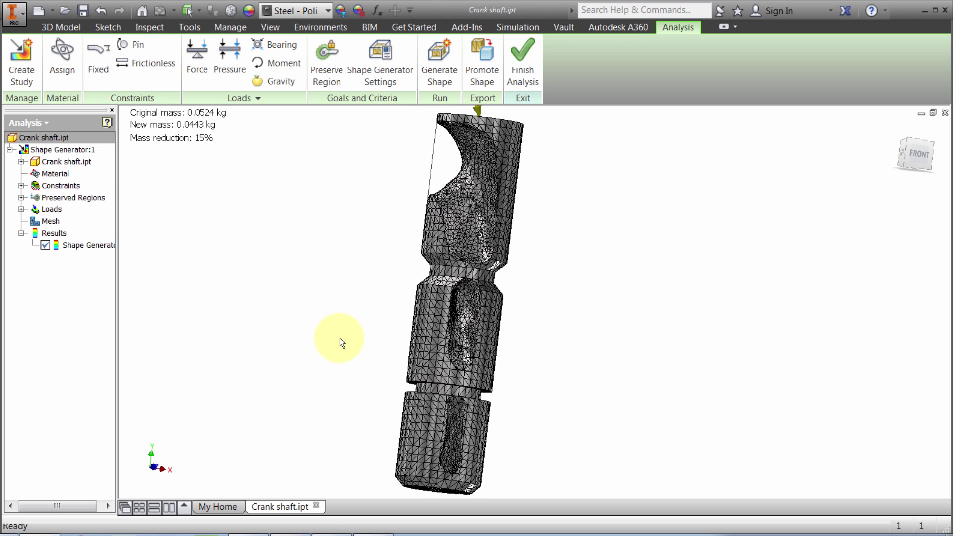
{"action": "middle_click_drag", "start_coordinate": [340, 341], "coordinate": [325, 338]}
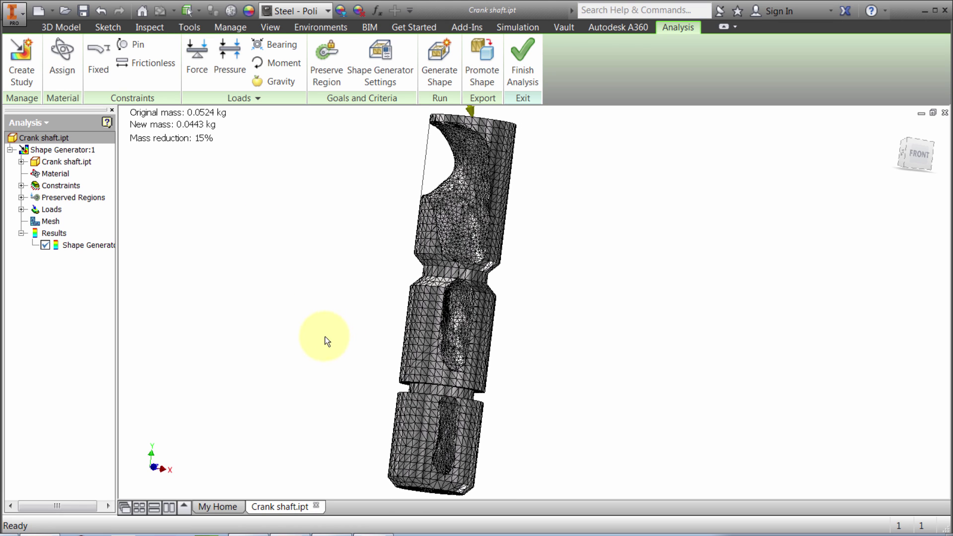
Promote the generated shape of the crank shaft to the current part file.
{"action": "right_click", "coordinate": [255, 326]}
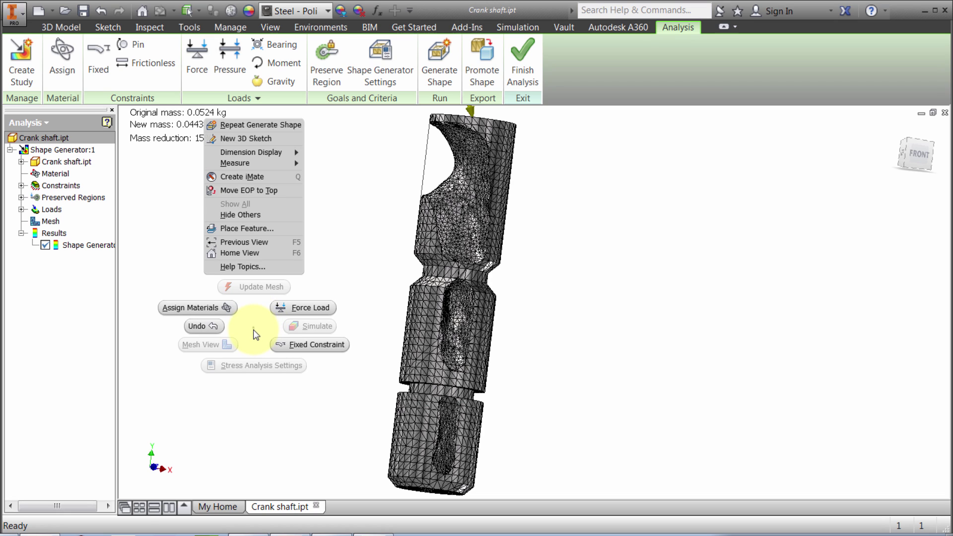
{"action": "key", "text": "Escape"}
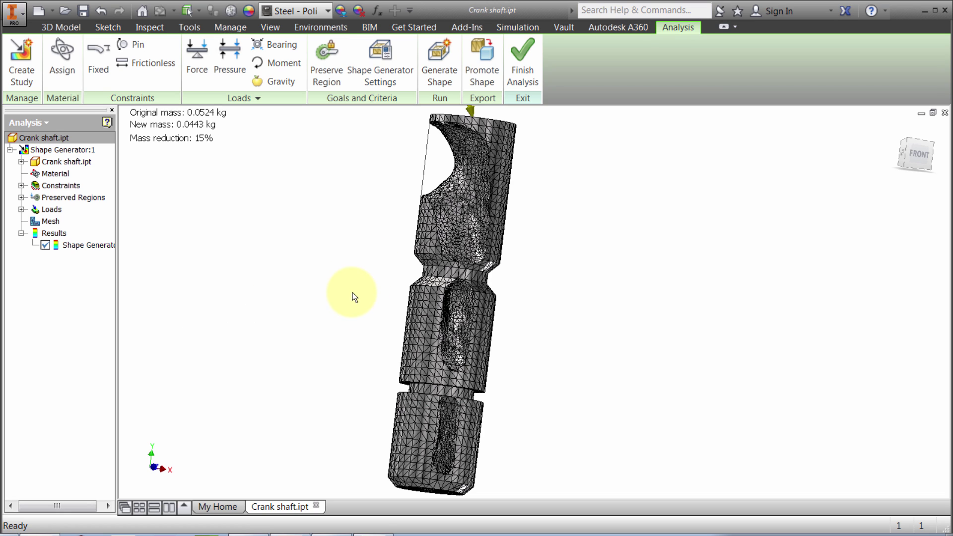
{"action": "mouse_move", "coordinate": [398, 266]}
{"action": "middle_mouse_down", "text": "shift"}
{"action": "mouse_move", "coordinate": [392, 277]}
{"action": "mouse_move", "coordinate": [363, 277]}
{"action": "mouse_move", "coordinate": [391, 253]}
{"action": "mouse_move", "coordinate": [366, 268]}
{"action": "mouse_move", "coordinate": [526, 289]}
{"action": "mouse_move", "coordinate": [512, 278]}
{"action": "mouse_move", "coordinate": [414, 275]}
{"action": "middle_mouse_up", "text": "shift"}
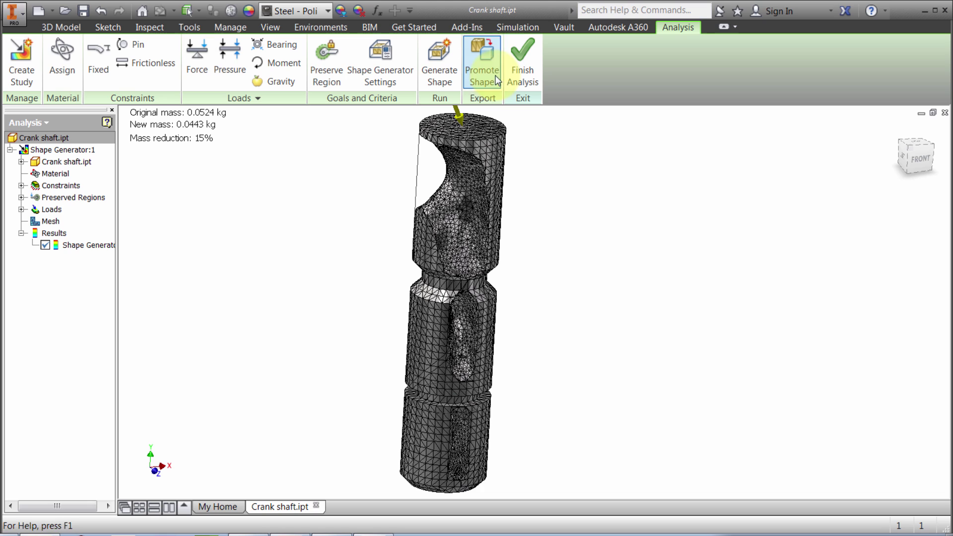
{"action": "left_click", "coordinate": [480, 55]}
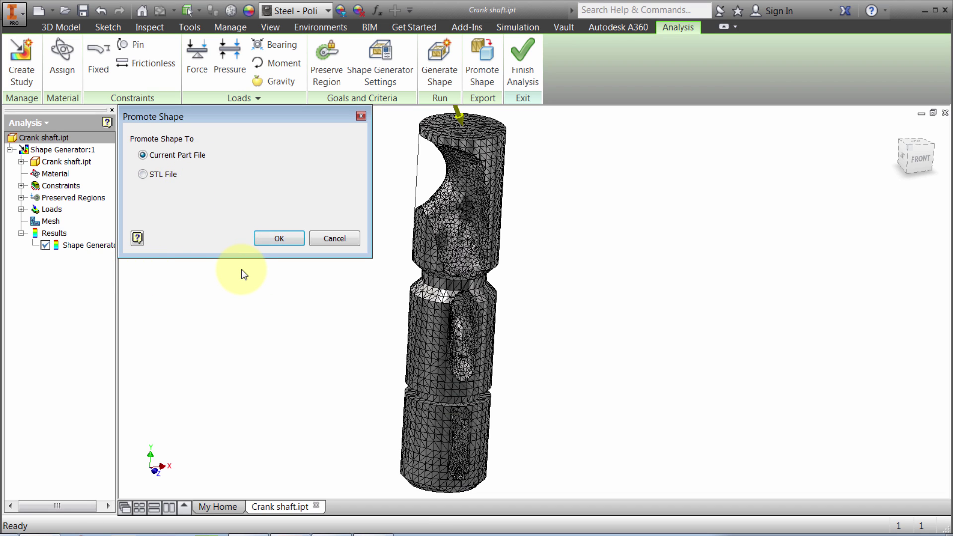
{"action": "left_click", "coordinate": [279, 238]}
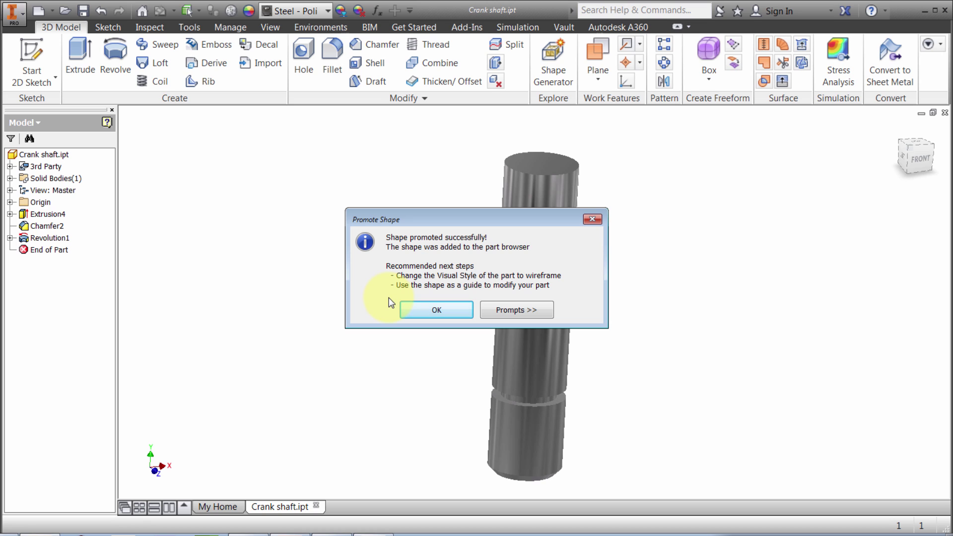
{"action": "left_click", "coordinate": [440, 310]}
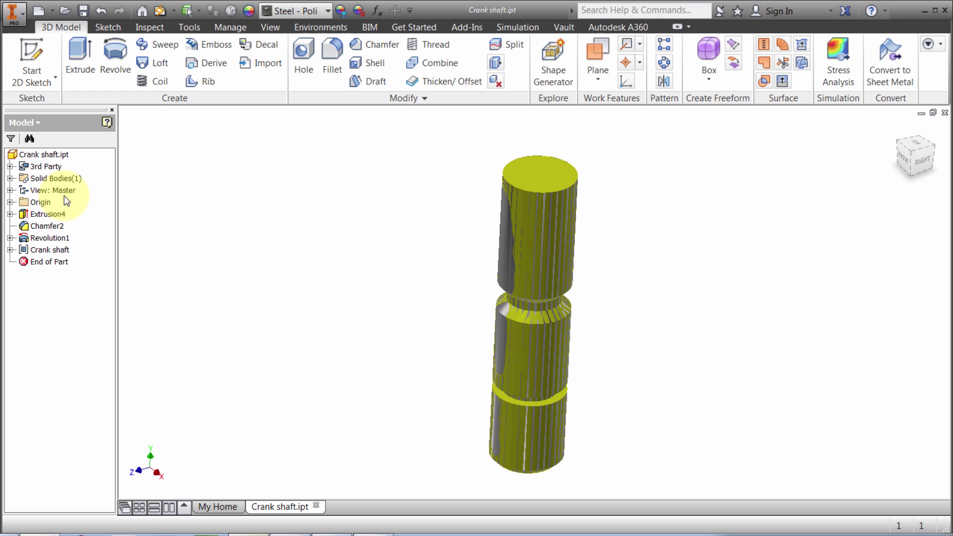
Expand the 3rd Party and promoted Crank shaft mesh entries, and show the promoted shape's mesh edges.
{"action": "left_click", "coordinate": [10, 166]}
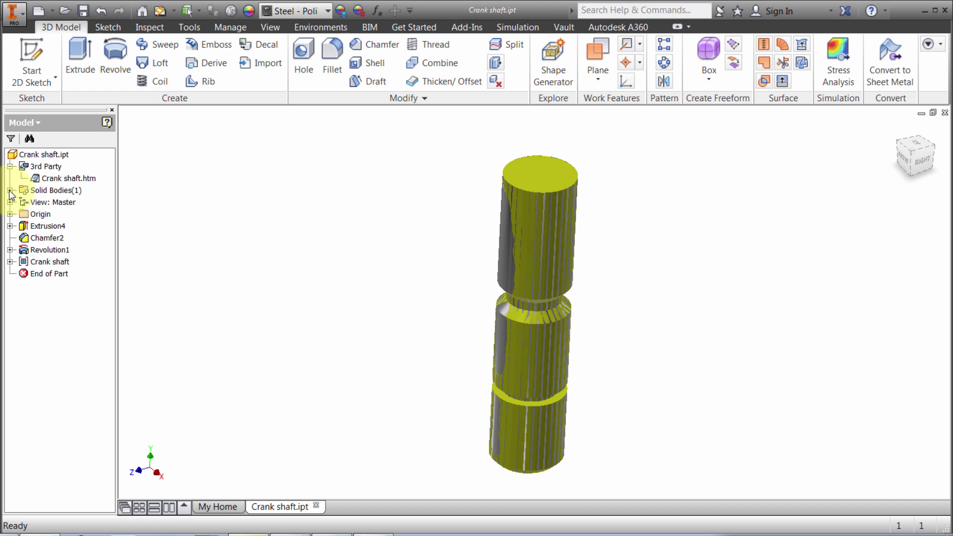
{"action": "left_click", "coordinate": [46, 261]}
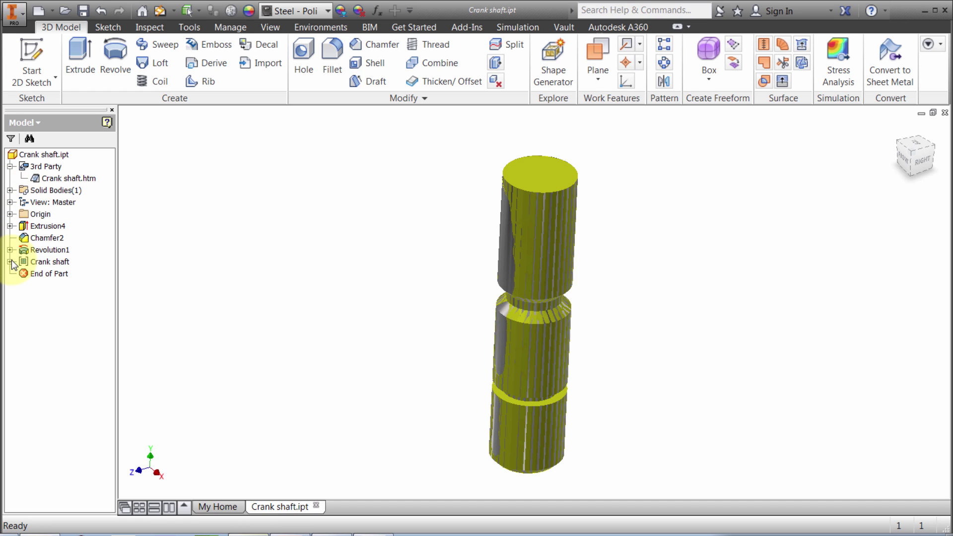
{"action": "left_click", "coordinate": [10, 261]}
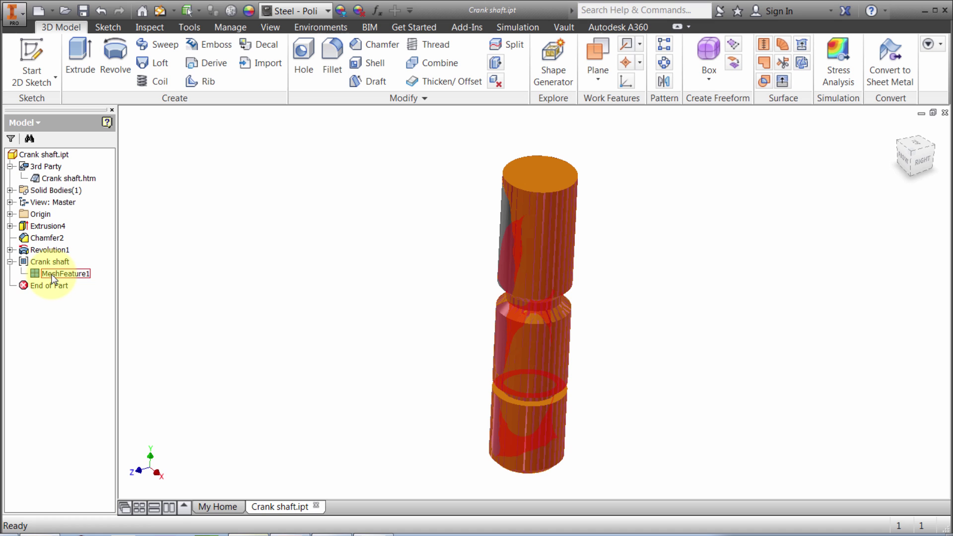
{"action": "right_click", "coordinate": [53, 265]}
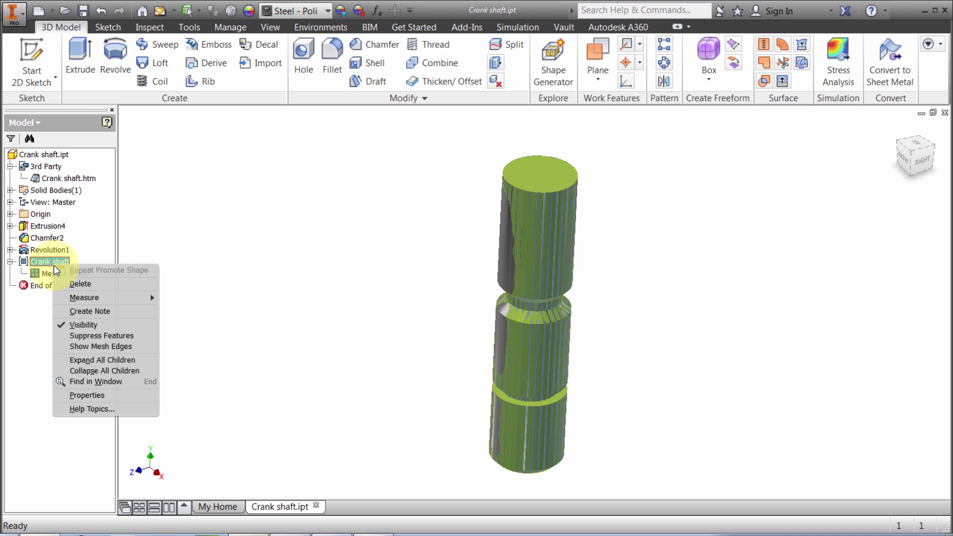
{"action": "left_click", "coordinate": [92, 346]}
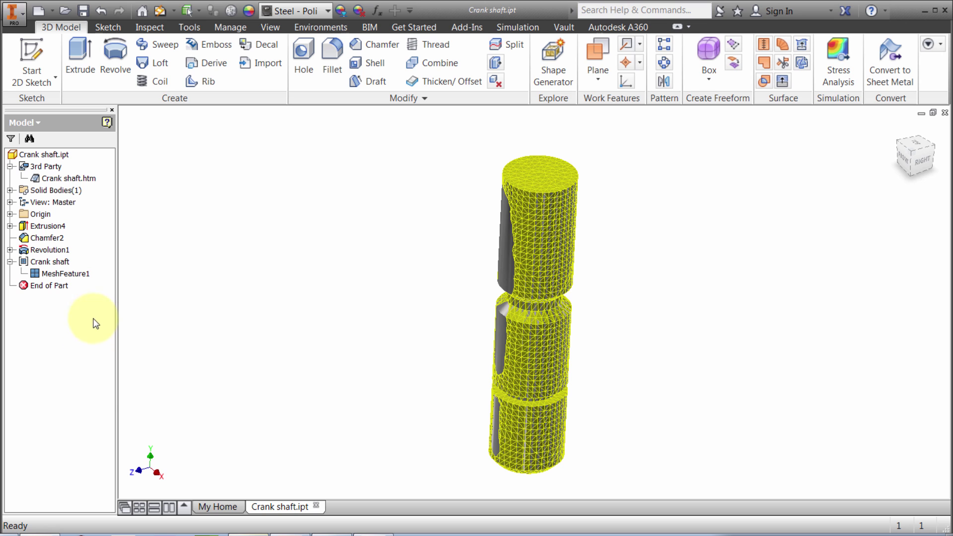
Hide the mesh edges of MeshFeature1.
{"action": "right_click", "coordinate": [62, 275]}
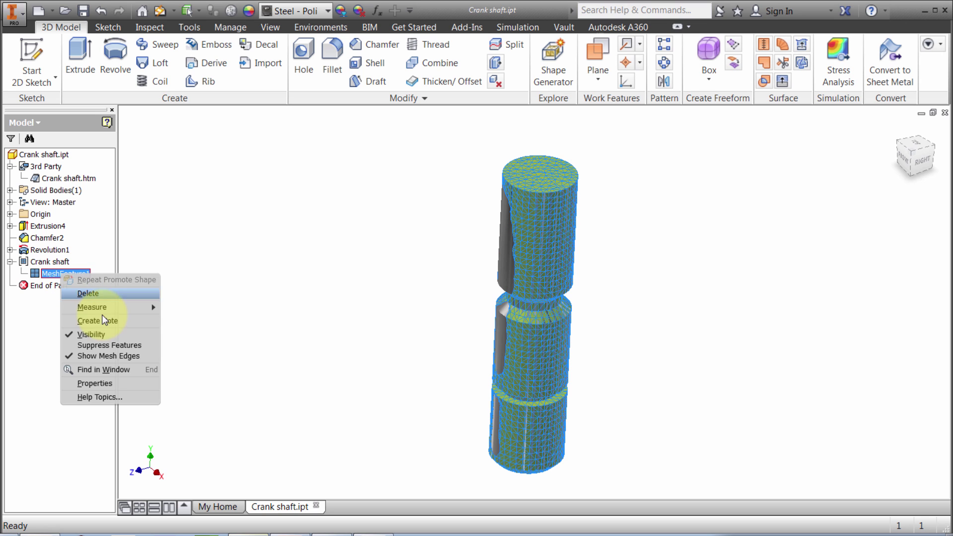
{"action": "left_click", "coordinate": [109, 356]}
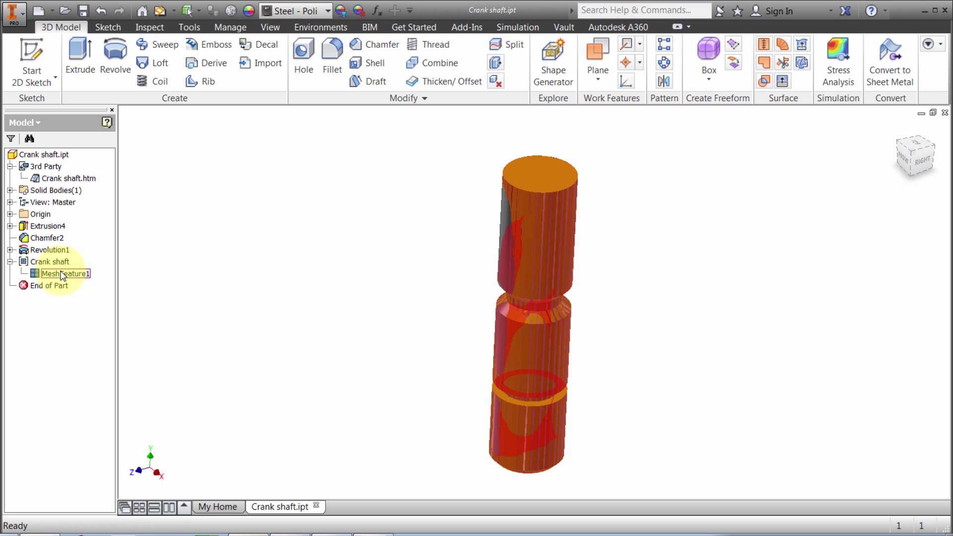
{"action": "left_click", "coordinate": [204, 313]}
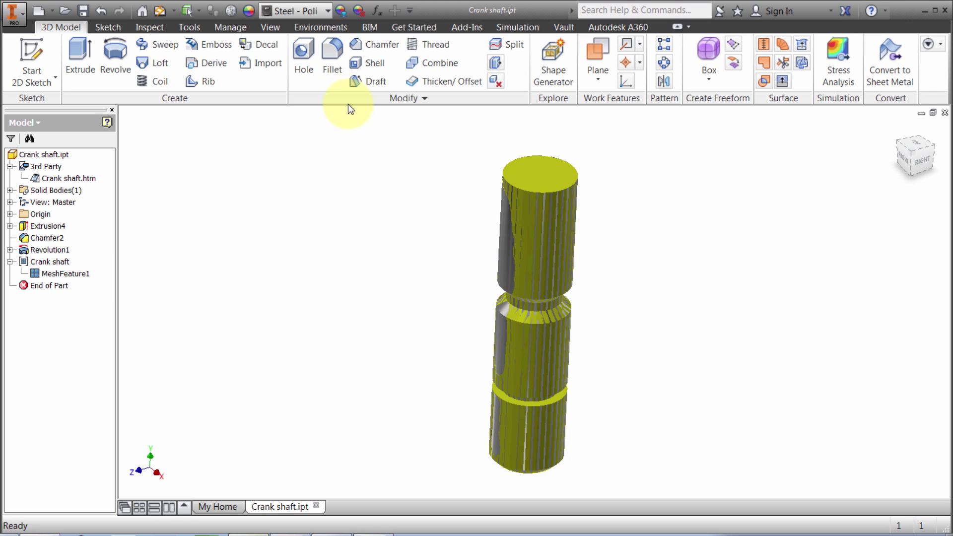
Set the part's visual style to Wireframe.
{"action": "left_click", "coordinate": [270, 27]}
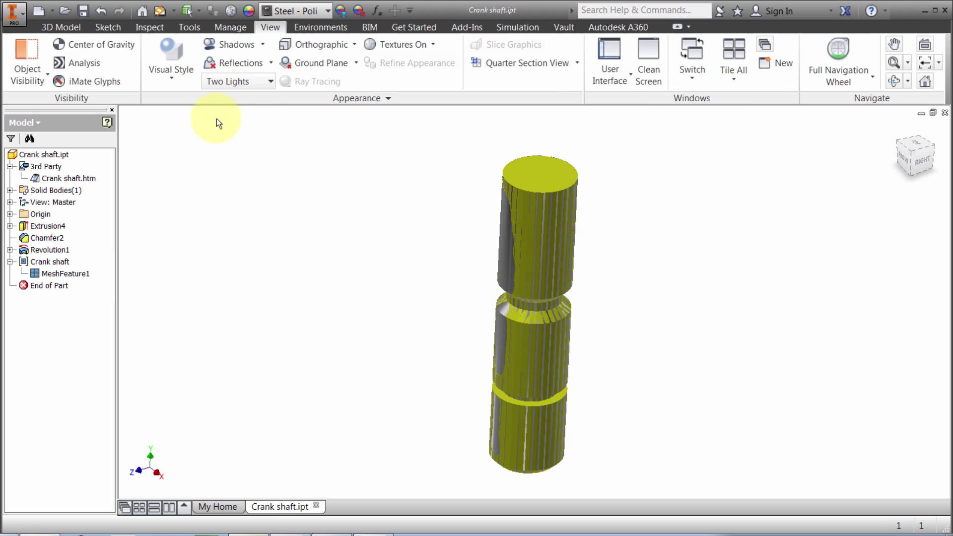
{"action": "left_click", "coordinate": [172, 74]}
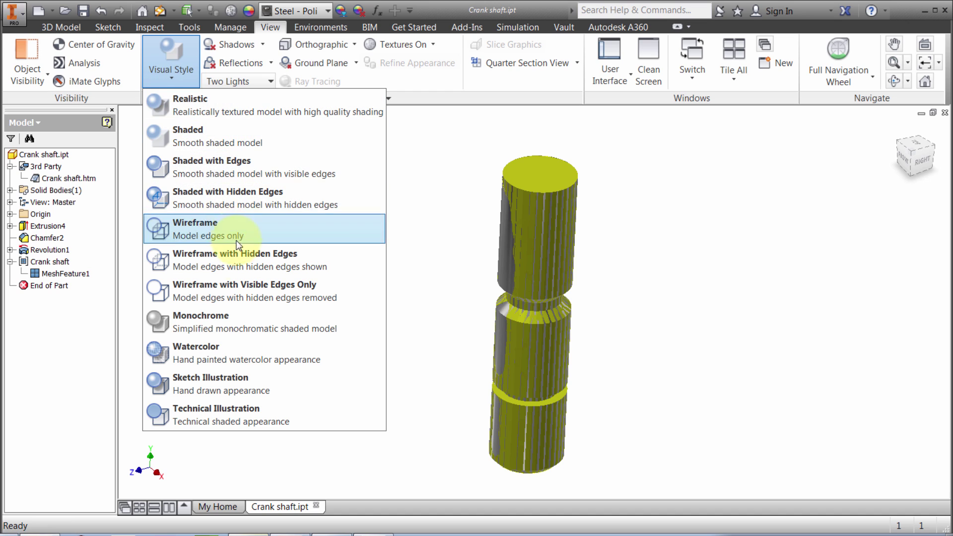
{"action": "left_click", "coordinate": [224, 232]}
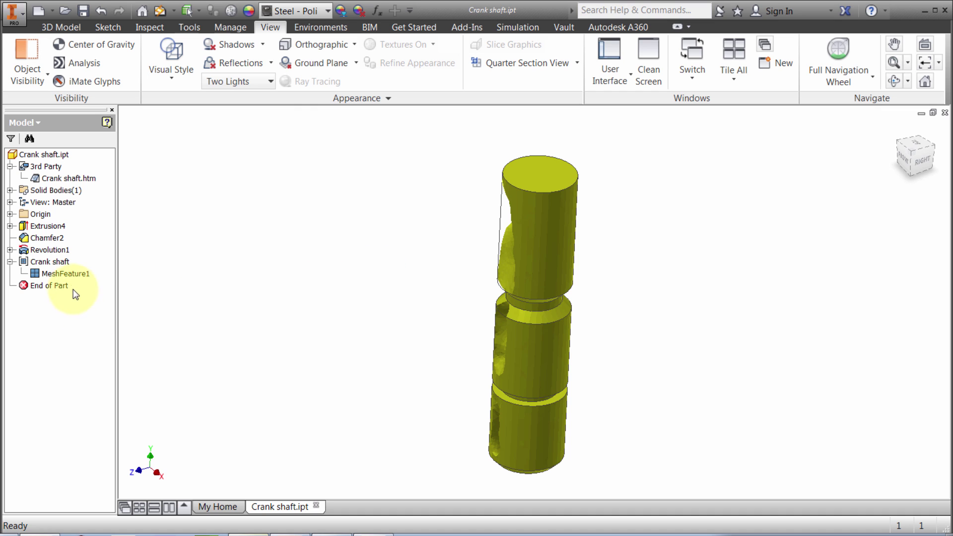
Change the part's visual style to Wireframe with Hidden Edges.
{"action": "right_click", "coordinate": [59, 264]}
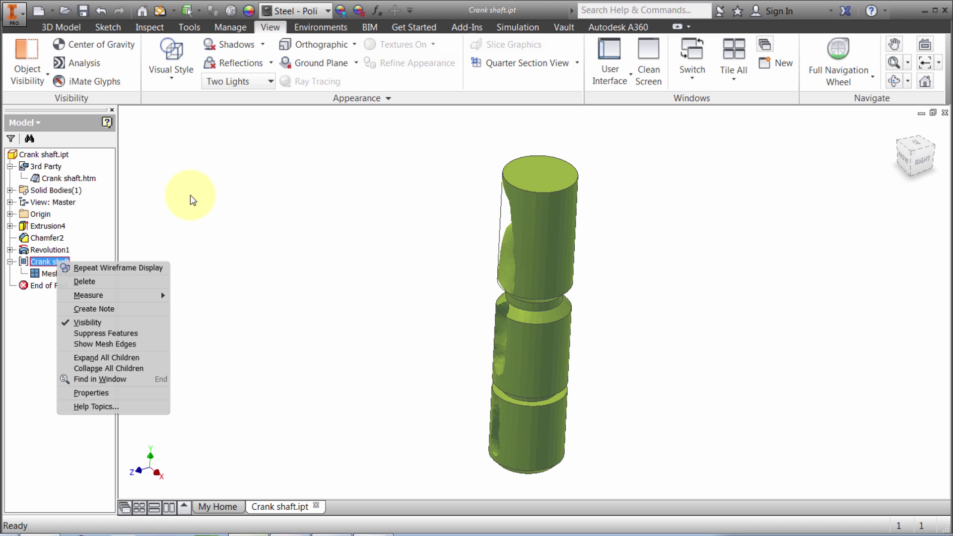
{"action": "key", "text": "Escape"}
{"action": "left_click", "coordinate": [172, 84]}
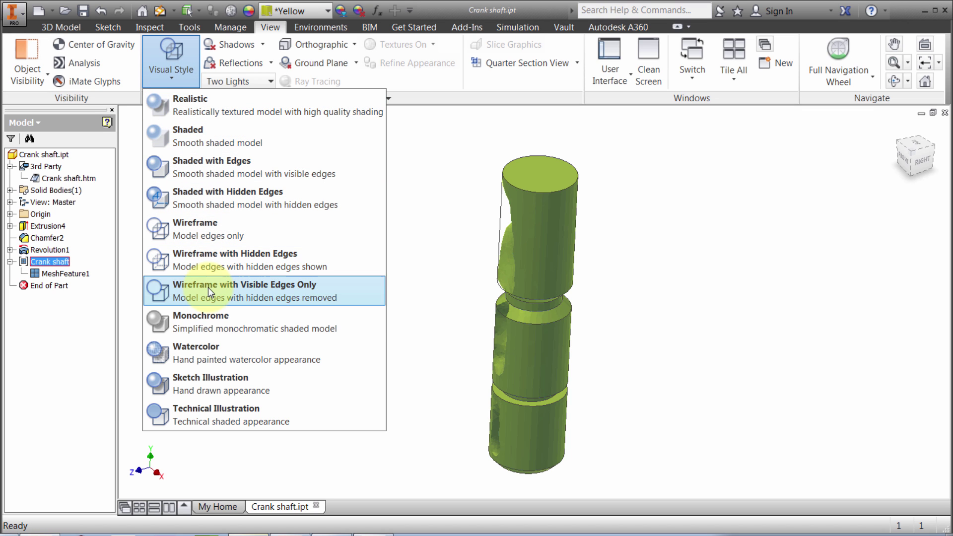
{"action": "left_click", "coordinate": [215, 273]}
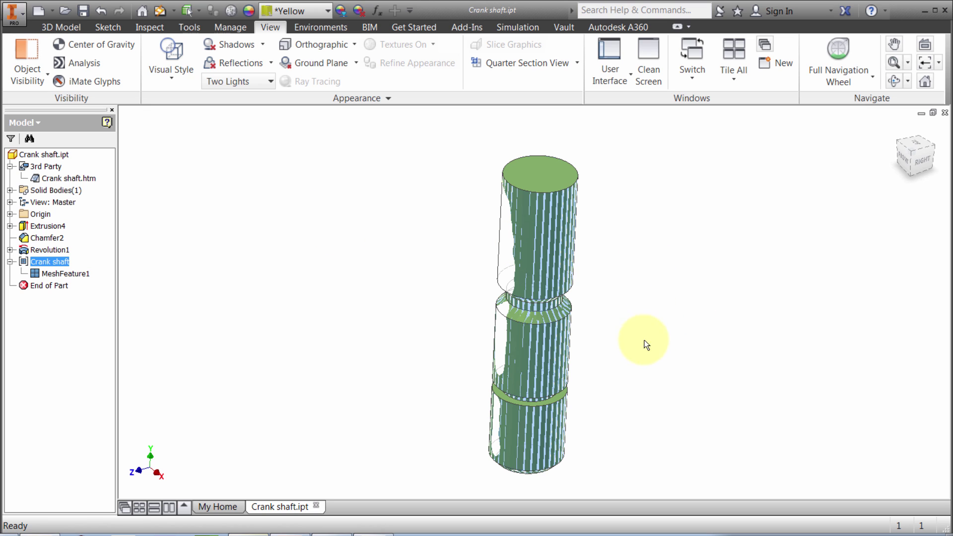
Examine the material-removal regions of the promoted mesh from the Back view of the crank shaft.
{"action": "left_click", "coordinate": [921, 165]}
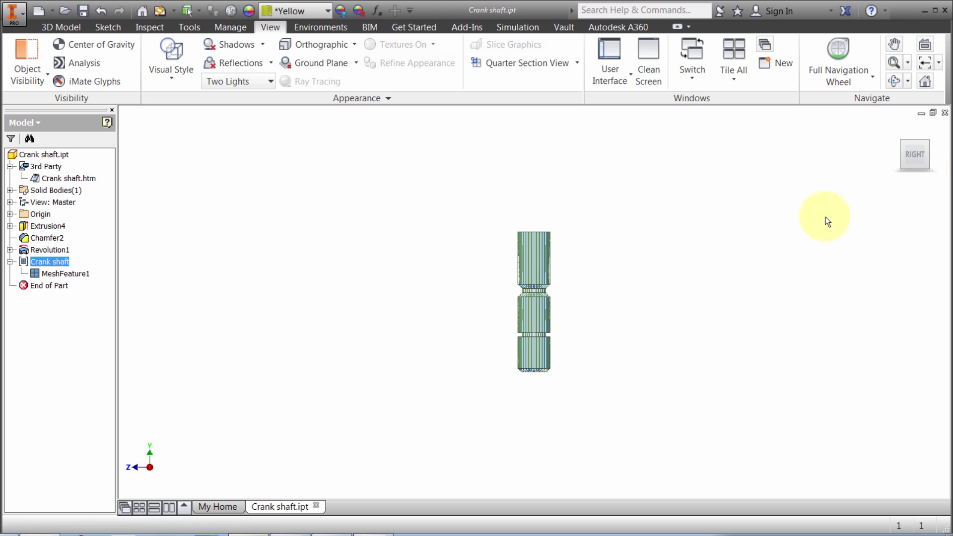
{"action": "left_click", "coordinate": [917, 171]}
{"action": "scroll", "coordinate": [568, 290], "scroll_direction": "up", "scroll_amount": 3}
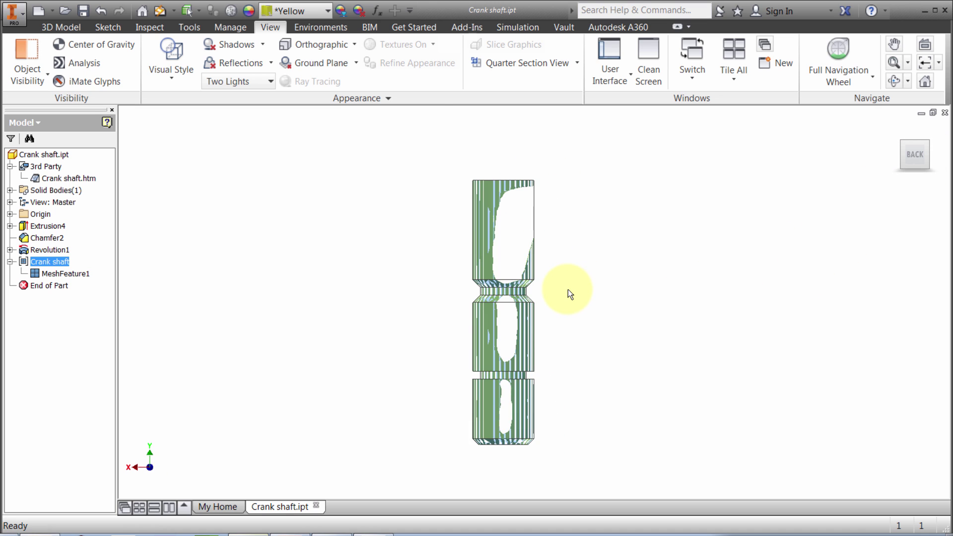
{"action": "scroll", "coordinate": [546, 224], "scroll_direction": "down", "scroll_amount": 1}
{"action": "middle_click_drag", "start_coordinate": [530, 182], "coordinate": [531, 196]}
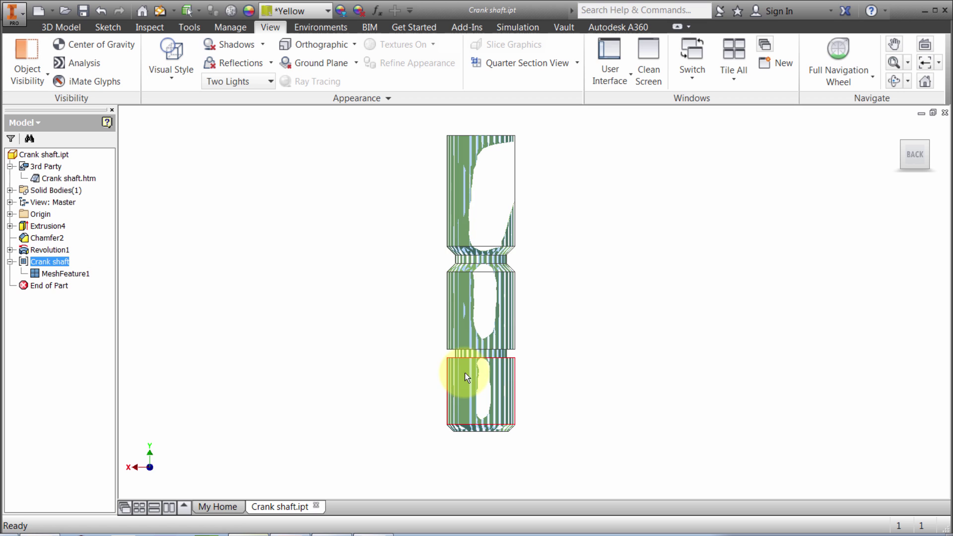
{"action": "left_click", "coordinate": [490, 412]}
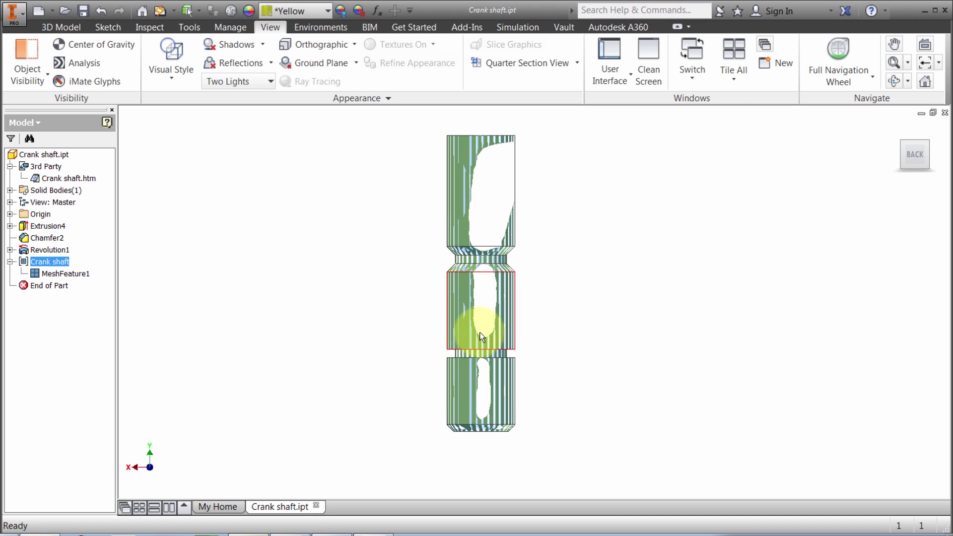